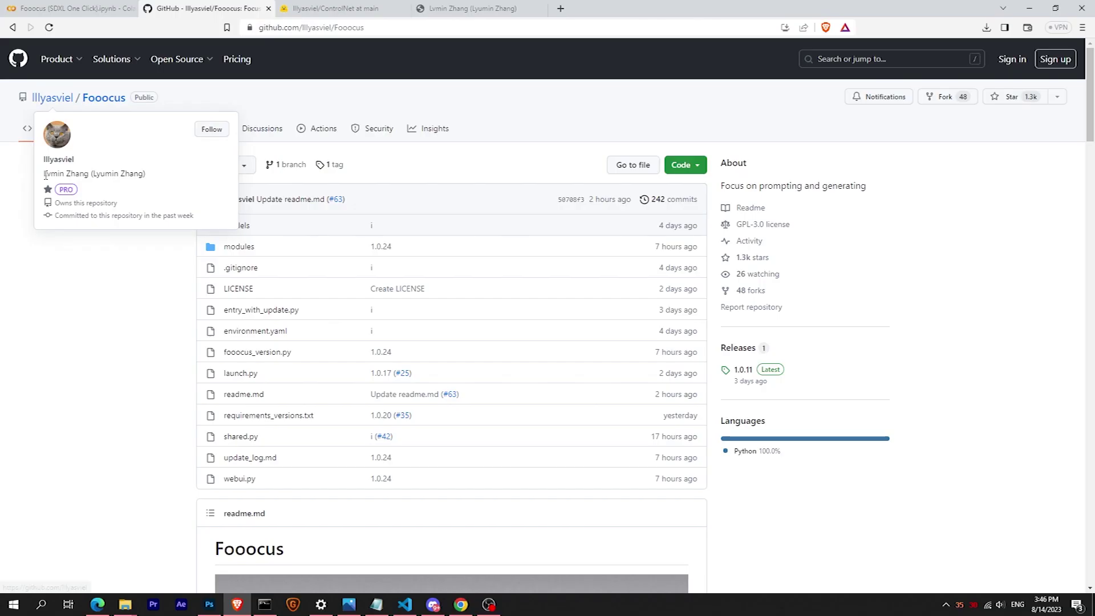
# - Highlight the repository owner's name, then scroll down to the Fooocus readme
pyautogui.moveTo(44, 174); pyautogui.dragTo(133, 173)
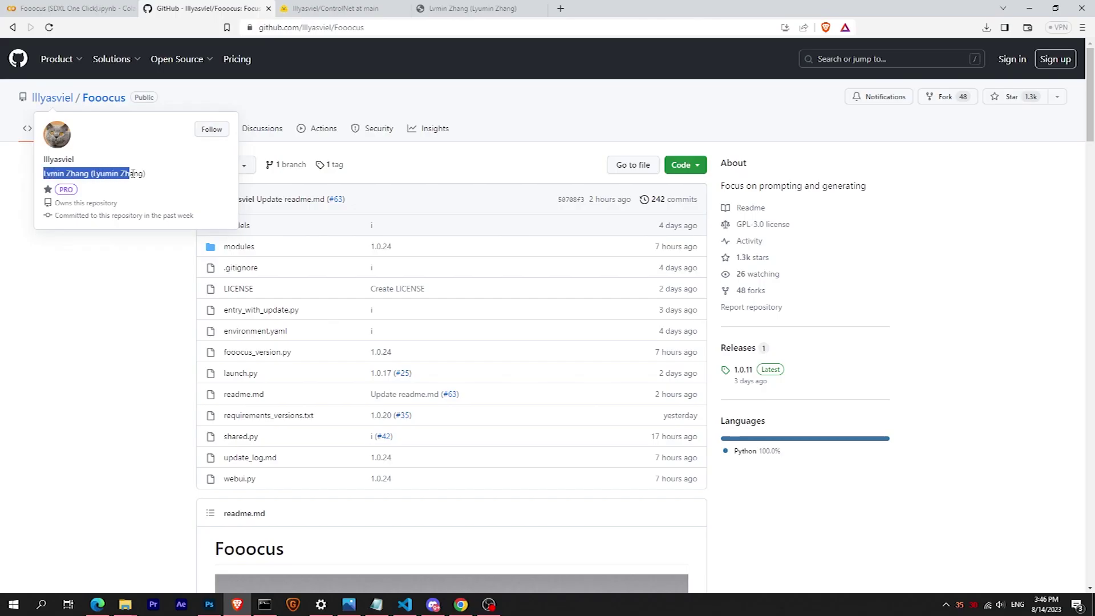
pyautogui.click(153, 178)
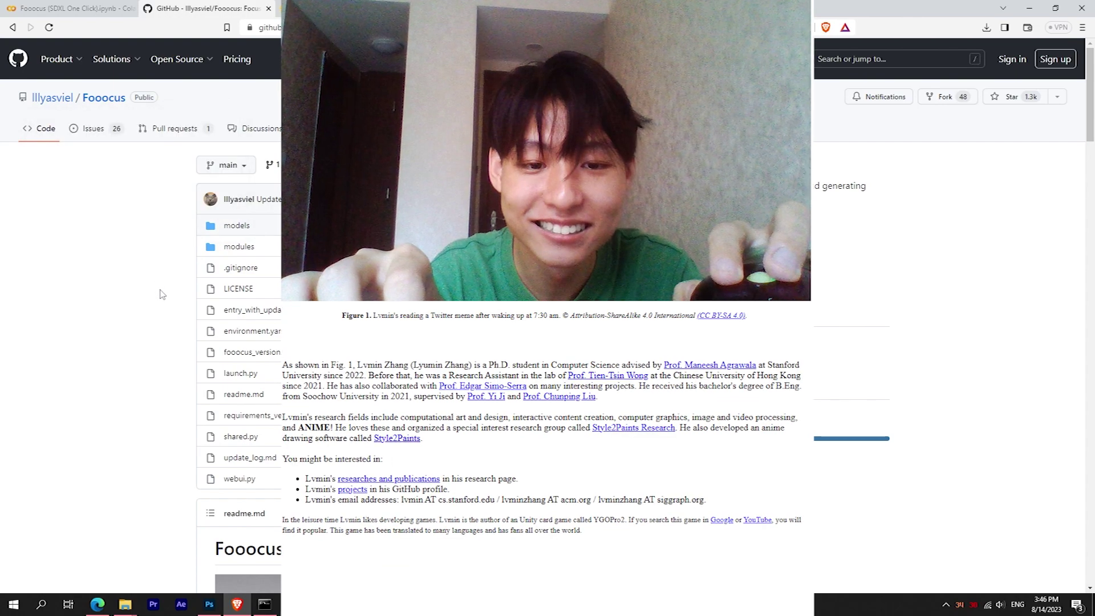
pyautogui.scroll(-10, 169, 281)
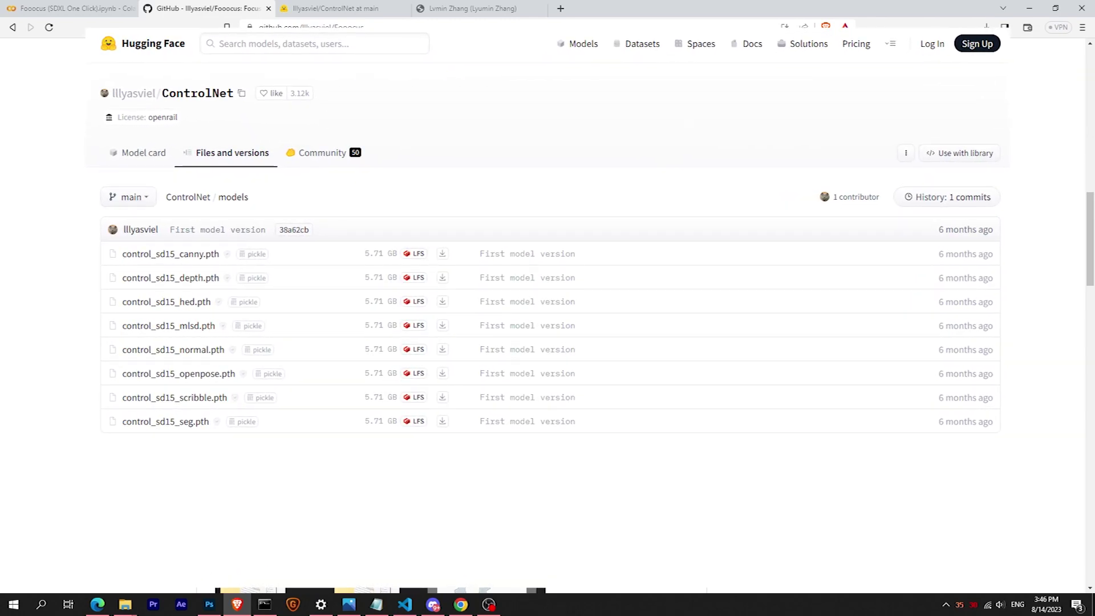
# - Highlight the readme's key points: offline, open source, free, and no manual tweaking needed
pyautogui.moveTo(403, 201); pyautogui.dragTo(436, 201)
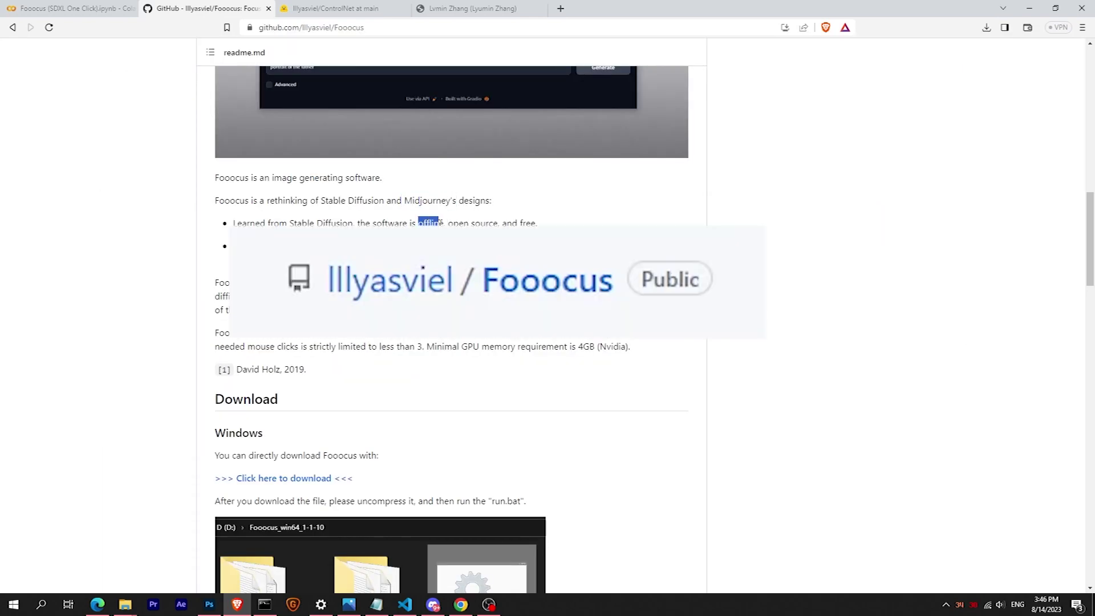
pyautogui.moveTo(494, 222); pyautogui.dragTo(537, 223)
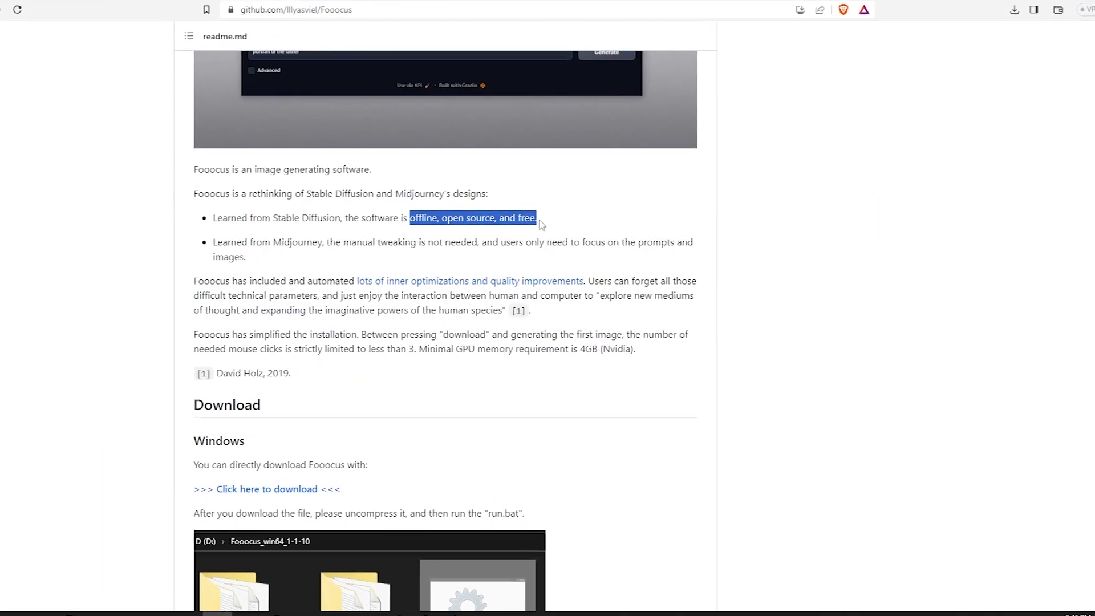
pyautogui.click(501, 266)
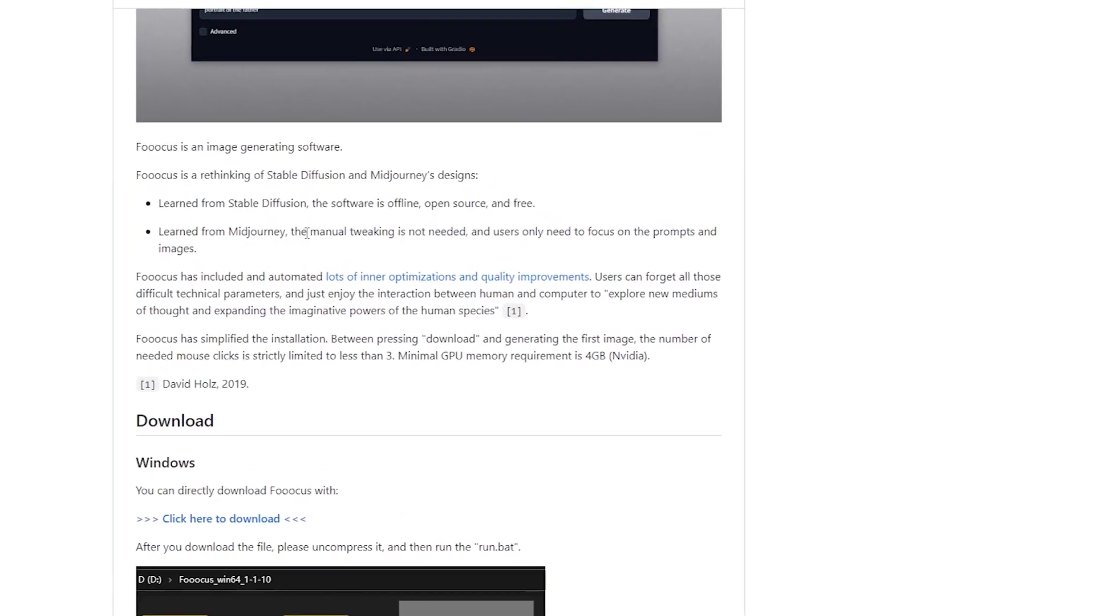
pyautogui.moveTo(391, 228); pyautogui.dragTo(466, 229)
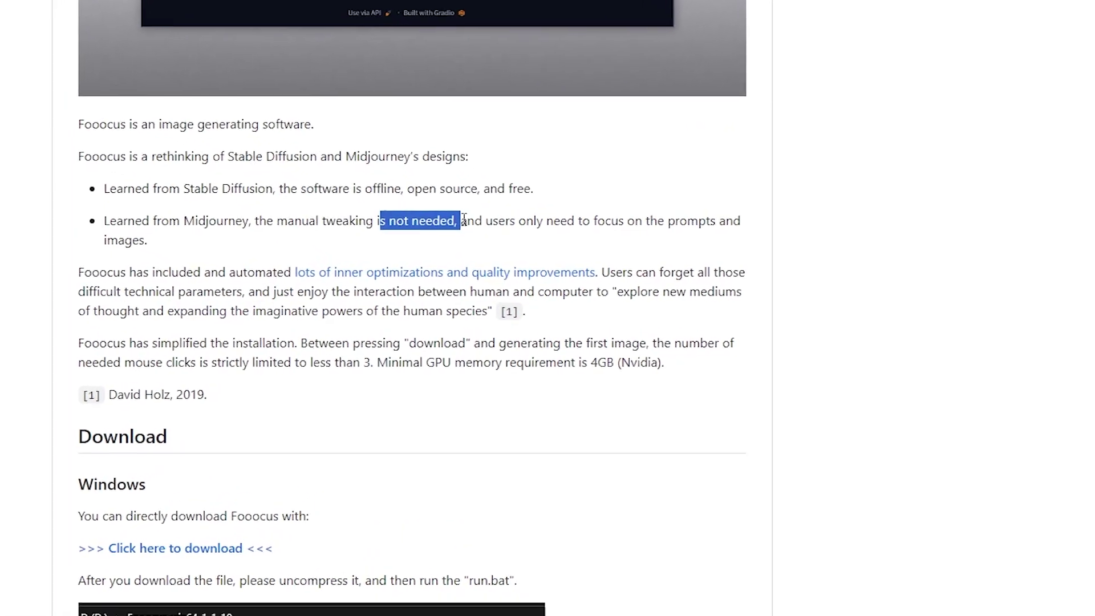
pyautogui.click(515, 229)
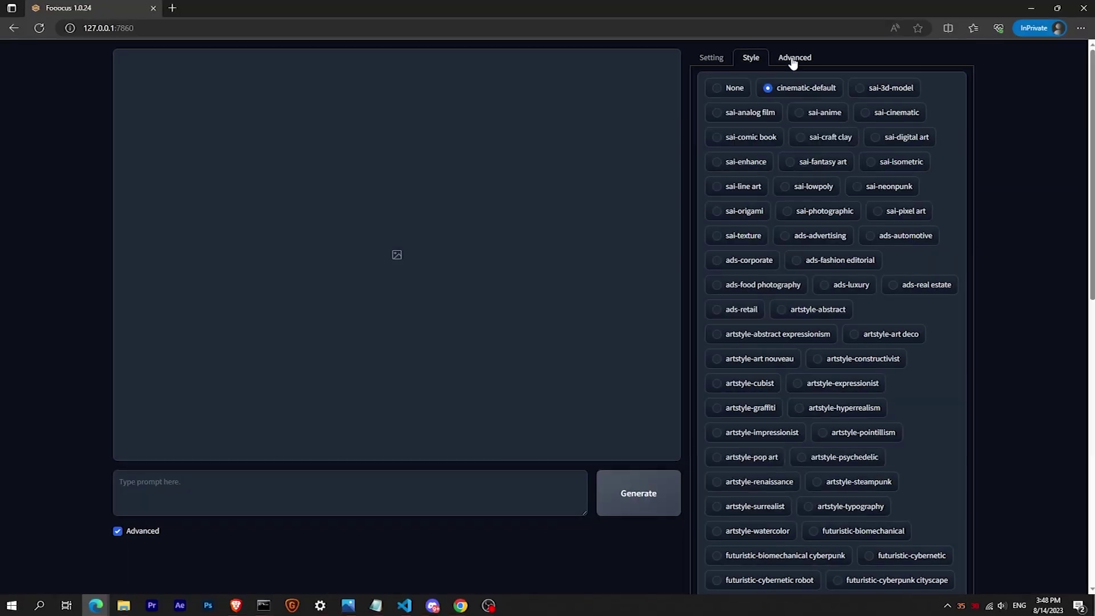
# - Browse the available models for the first LoRA in the model settings
pyautogui.click(796, 60)
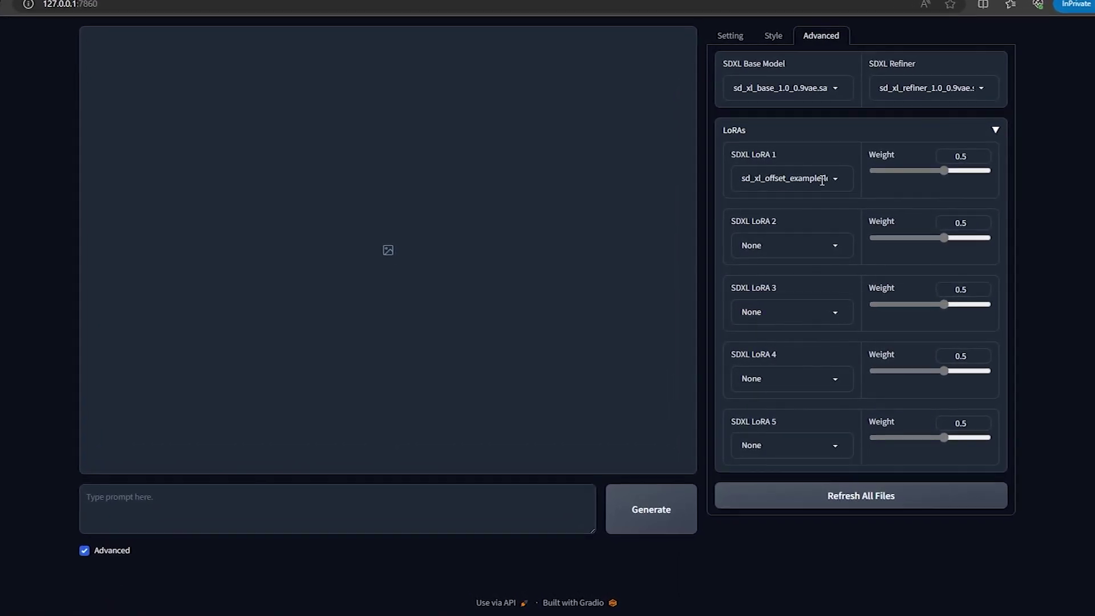
pyautogui.click(793, 184)
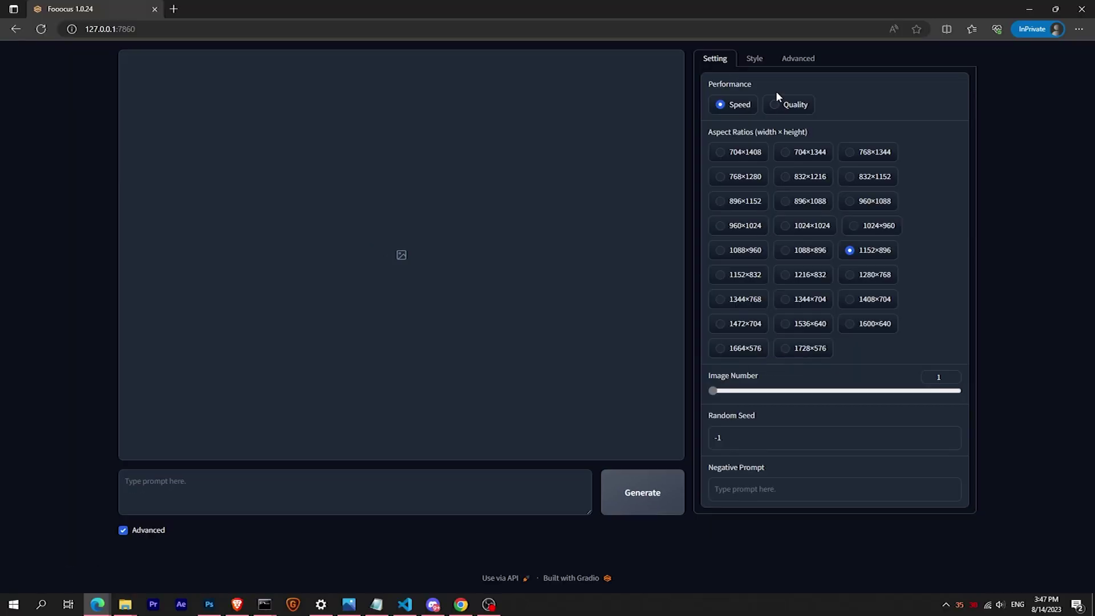
pyautogui.click(778, 36)
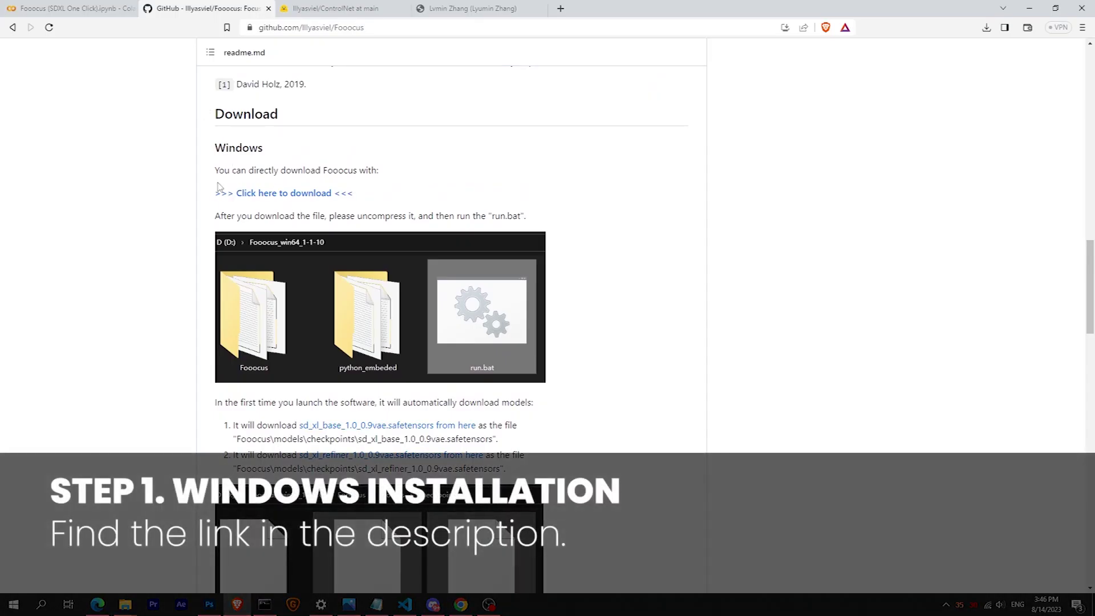
# - Download the Fooocus_win64 package and extract it in place with 7-Zip
pyautogui.moveTo(218, 186); pyautogui.dragTo(361, 203)
pyautogui.click(342, 200)
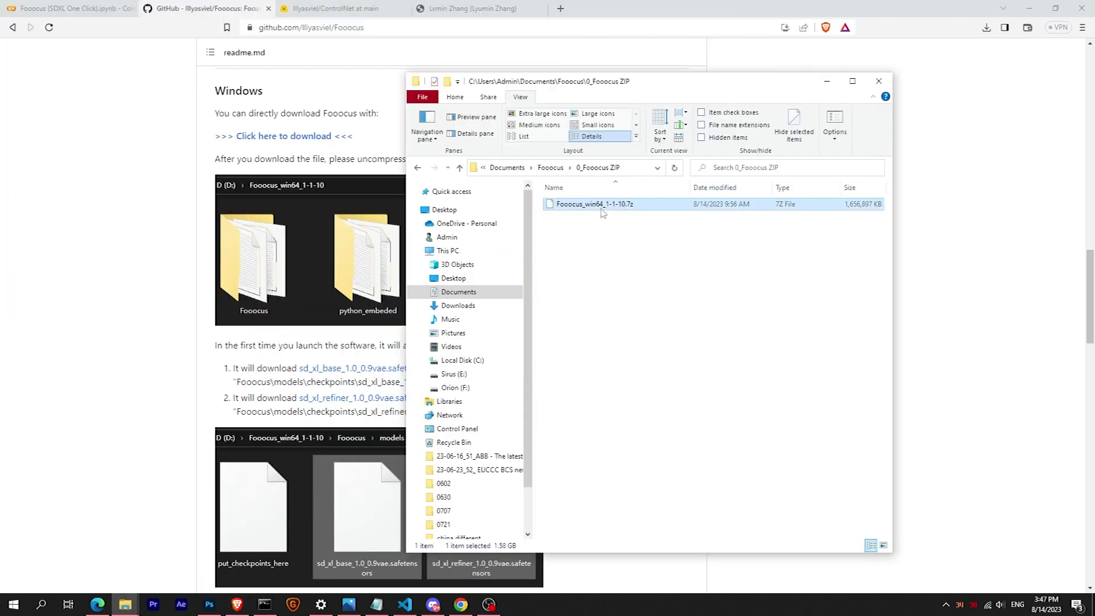
pyautogui.rightClick(617, 205)
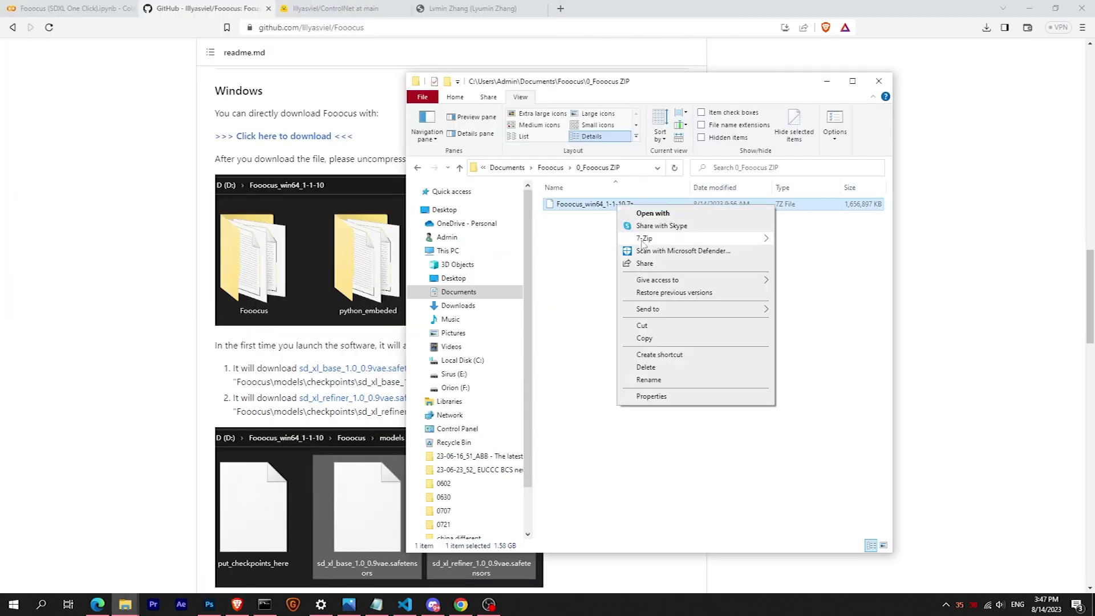
pyautogui.moveTo(645, 244)
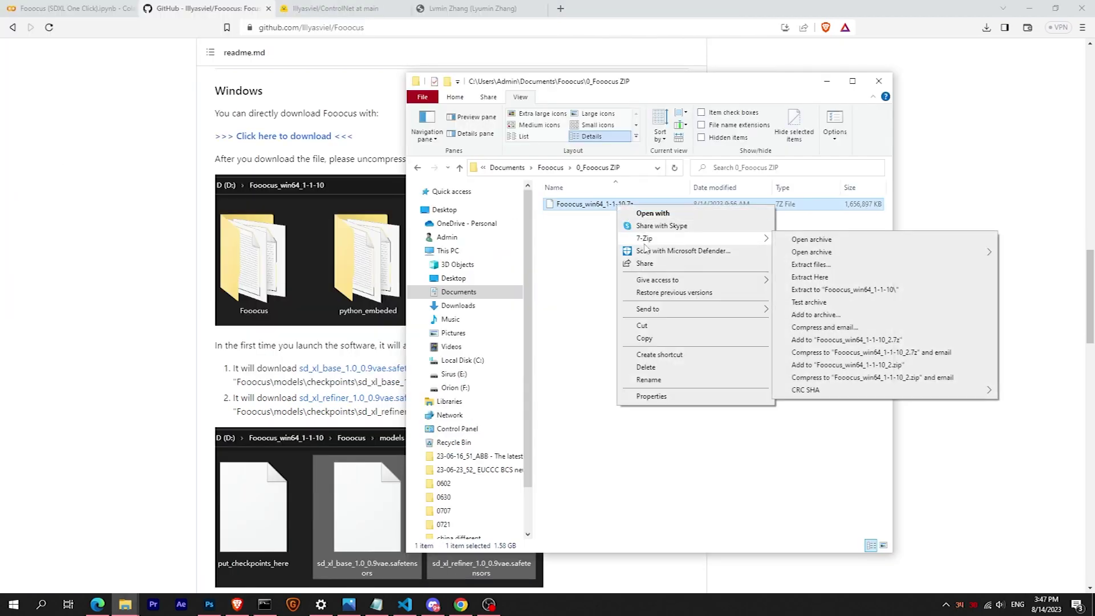
pyautogui.click(797, 281)
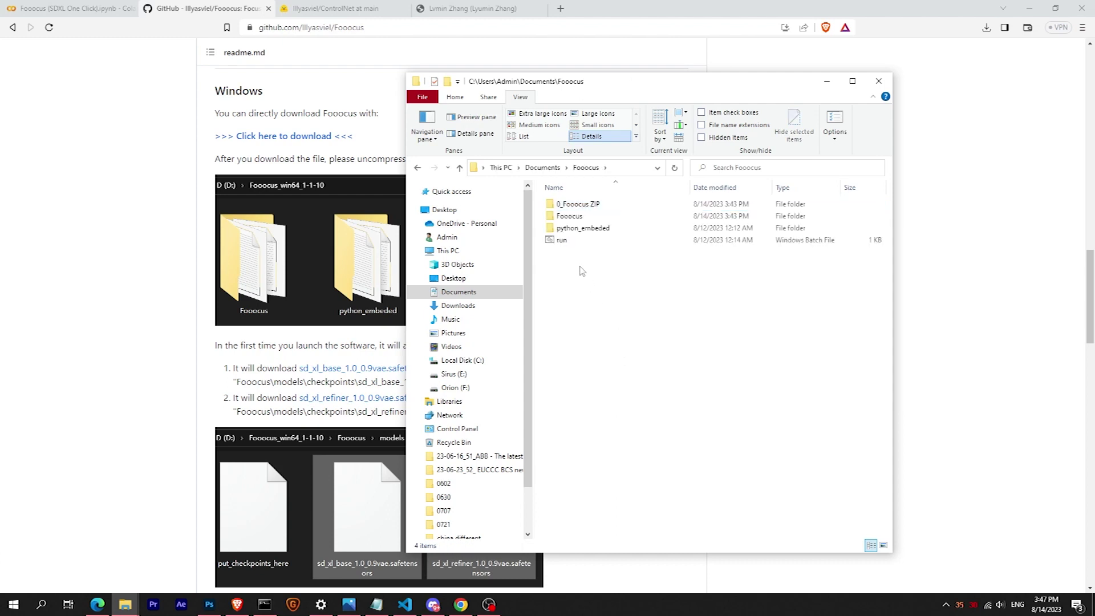
# - Launch Fooocus from the run batch file in Documents\Fooocus
pyautogui.moveTo(581, 270); pyautogui.dragTo(579, 213)
pyautogui.click(606, 378)
pyautogui.doubleClick(570, 240)
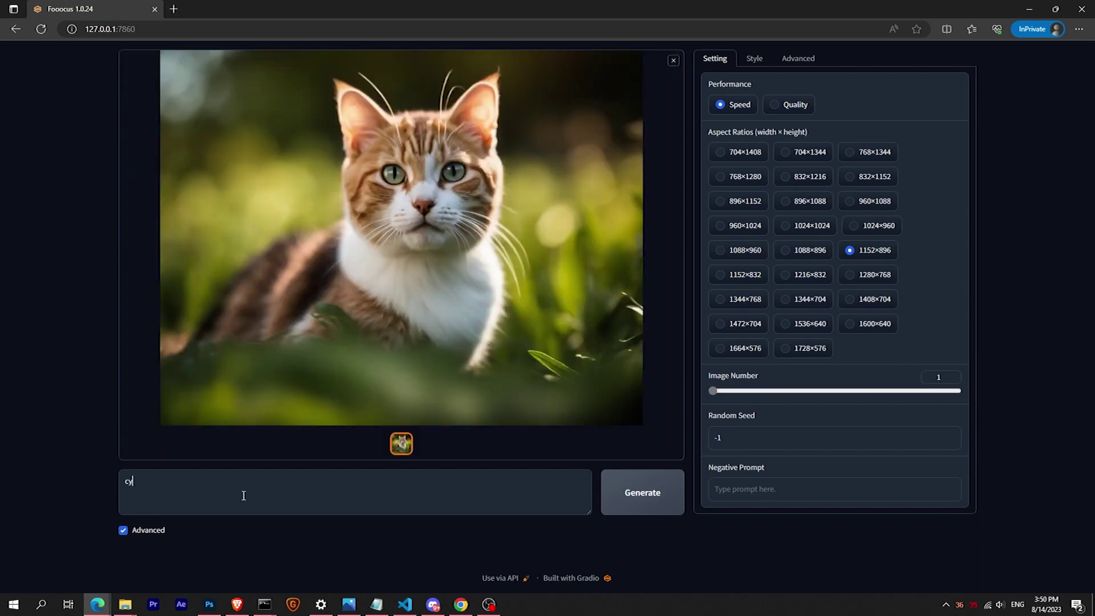
# - Generate the 'cyberpunk city' image, then select the astronaut prompt to replace it
pyautogui.click(651, 484)
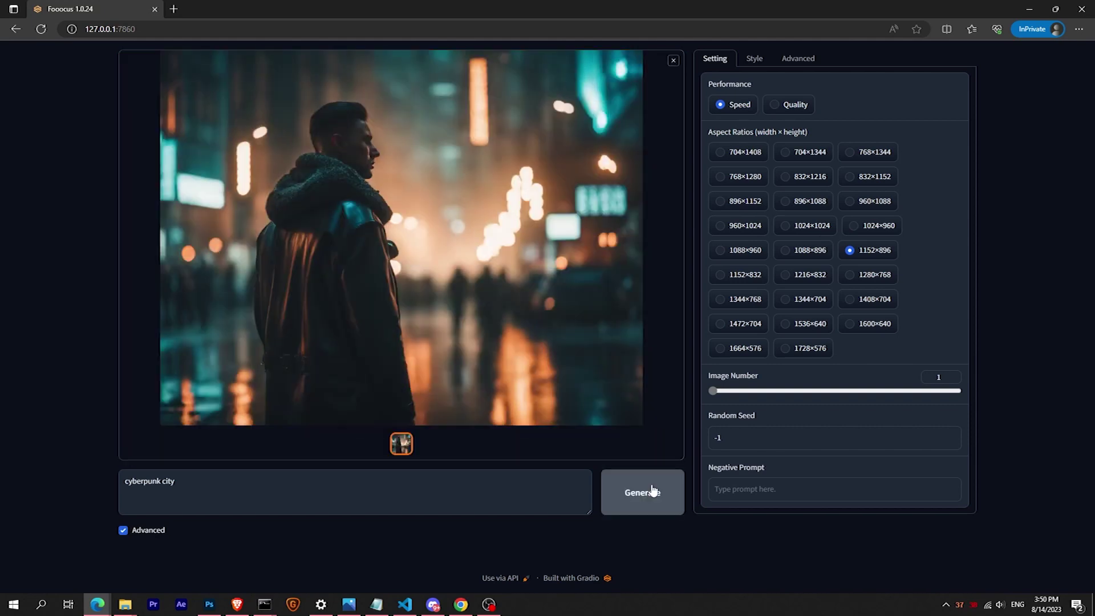
pyautogui.click(549, 486)
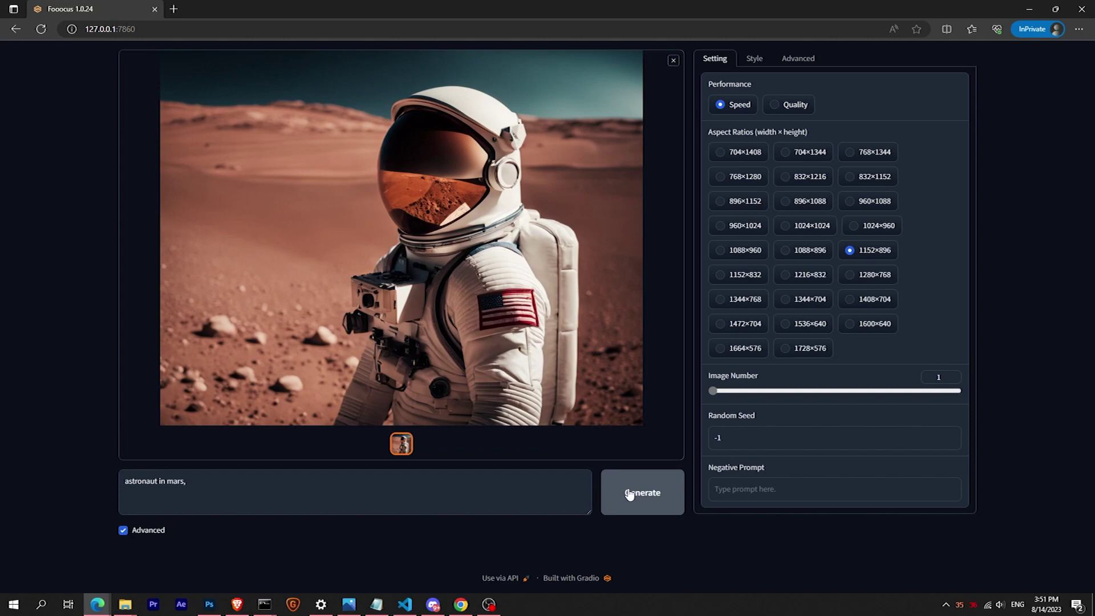
pyautogui.tripleClick(552, 484)
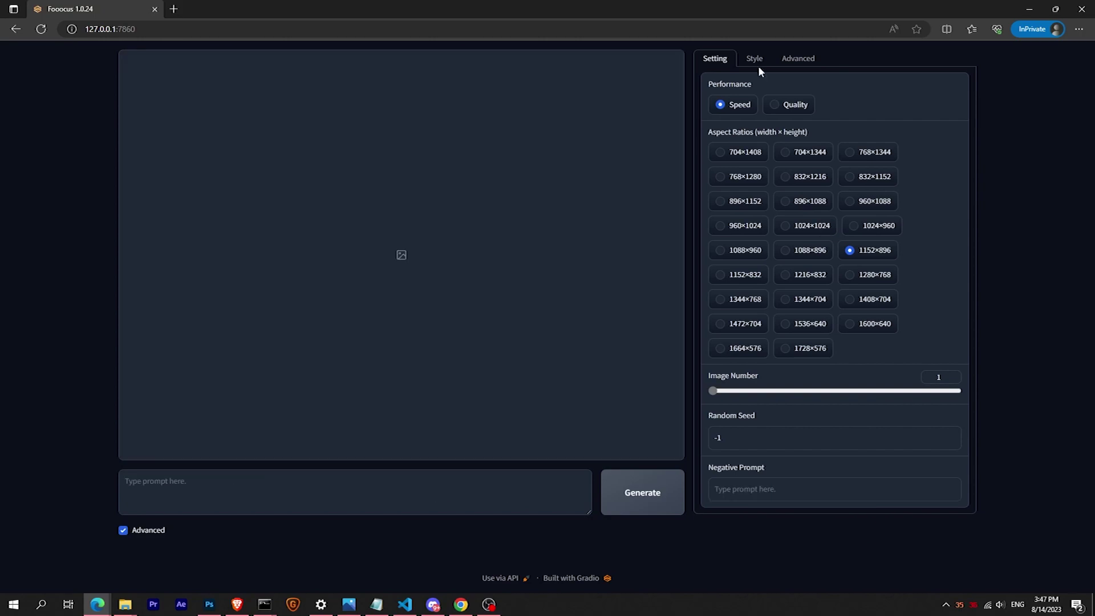
pyautogui.click(757, 67)
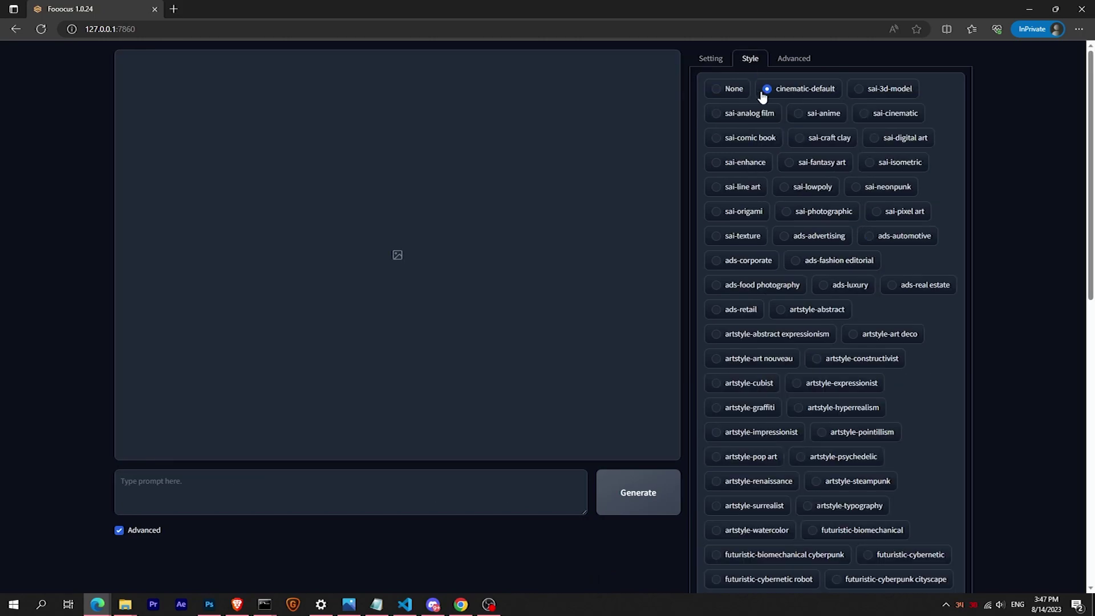
# - Scroll through the style presets, then check the base model list, keeping sd_xl_base
pyautogui.scroll(-10, 820, 288)
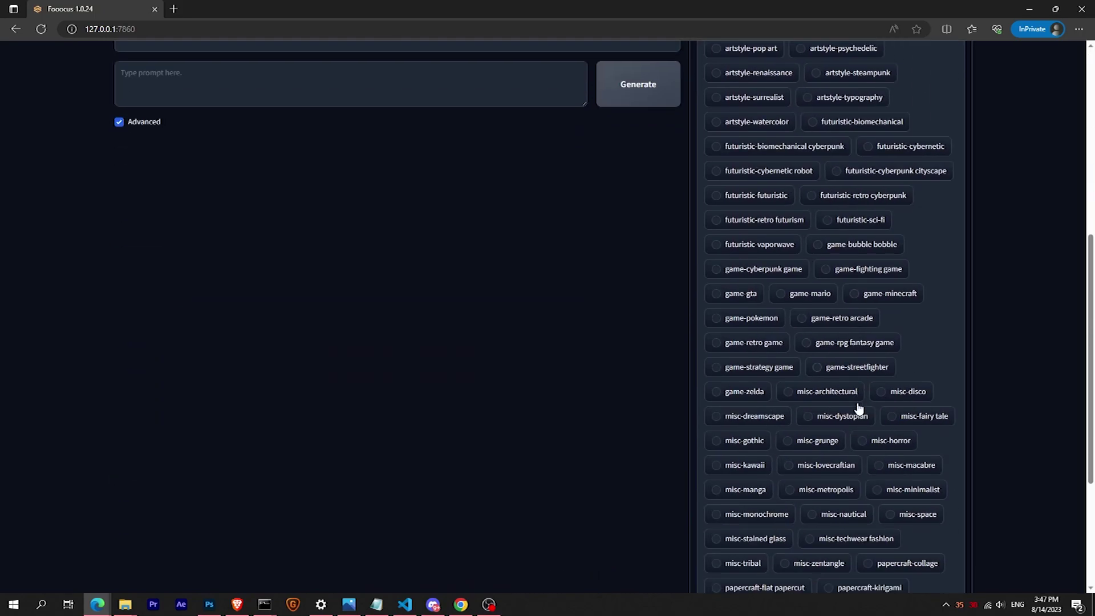
pyautogui.scroll(10, 768, 519)
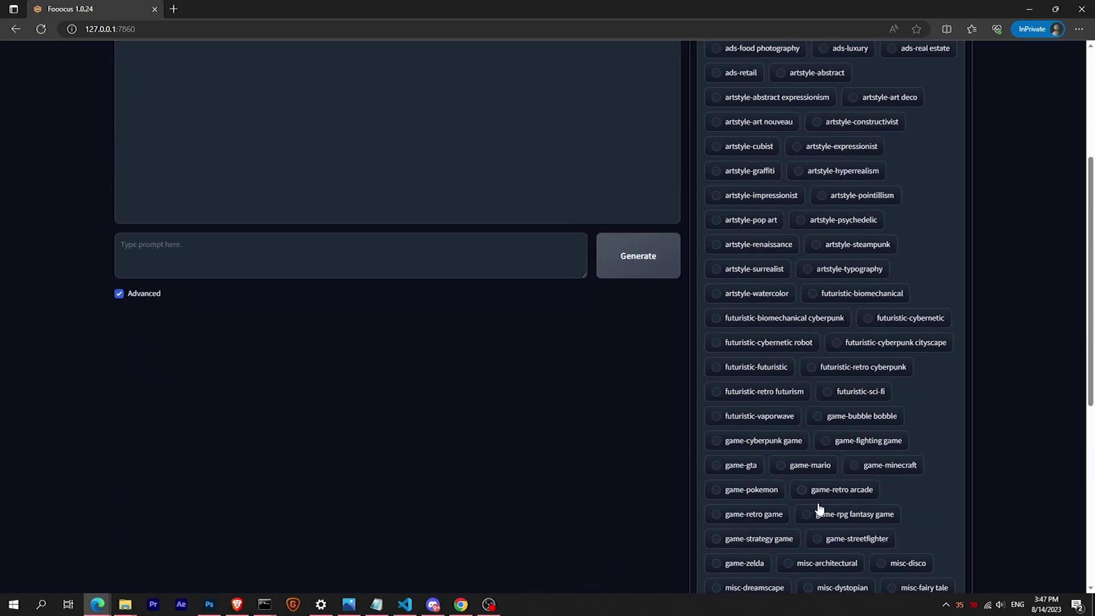
pyautogui.click(809, 61)
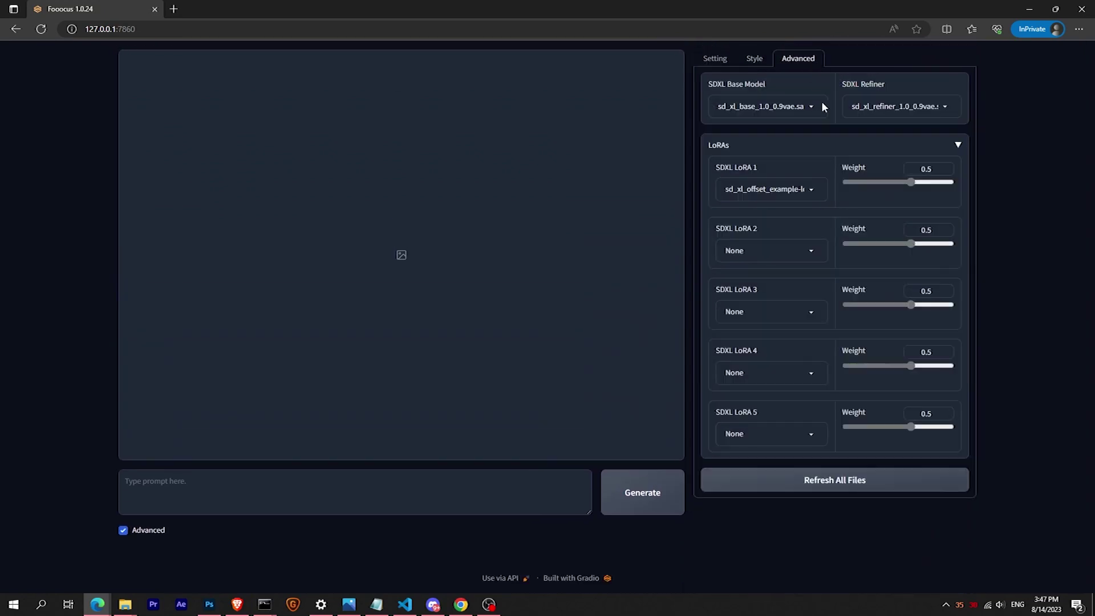
pyautogui.click(788, 109)
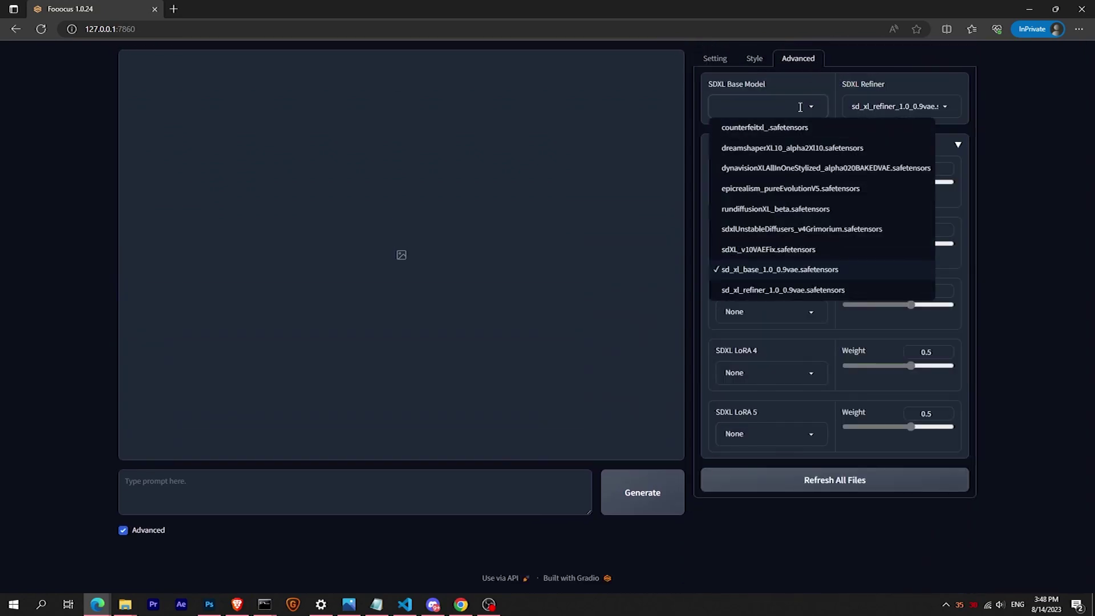
pyautogui.click(829, 104)
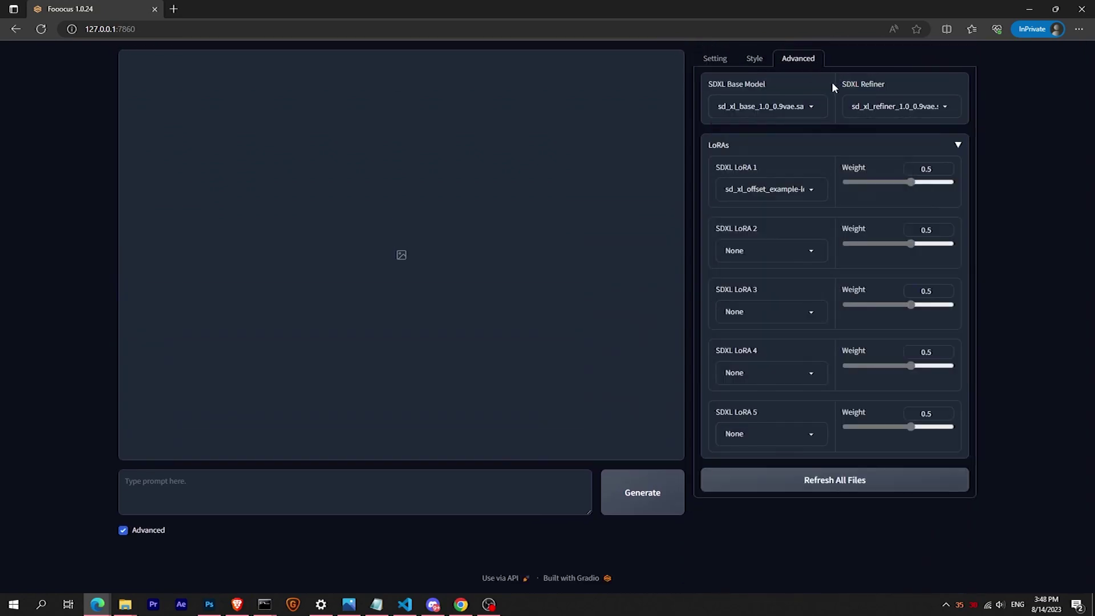
pyautogui.click(764, 63)
pyautogui.click(791, 63)
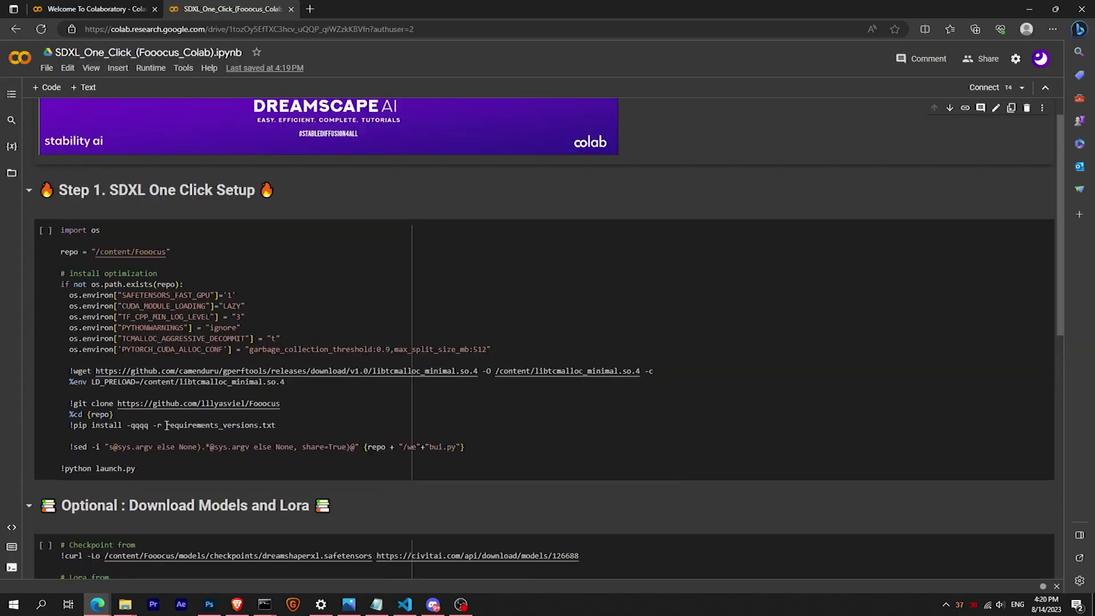
# - Run the Step 1 SDXL One Click Setup cell and check its output once Fooocus starts
pyautogui.scroll(-3, 166, 426)
pyautogui.scroll(-3, 166, 427)
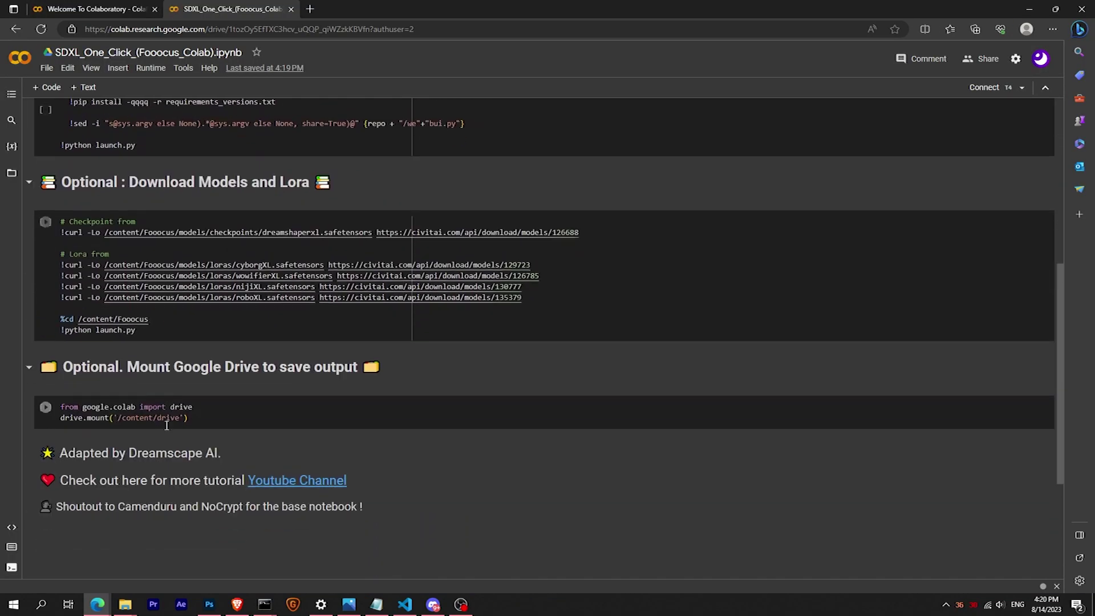
pyautogui.scroll(6, 167, 424)
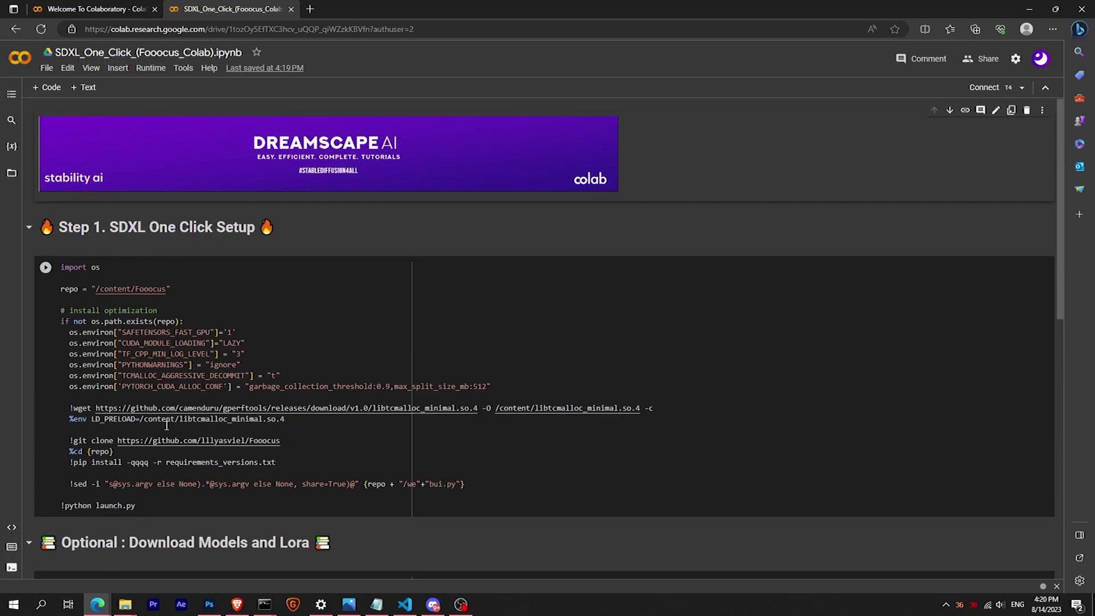
pyautogui.click(46, 268)
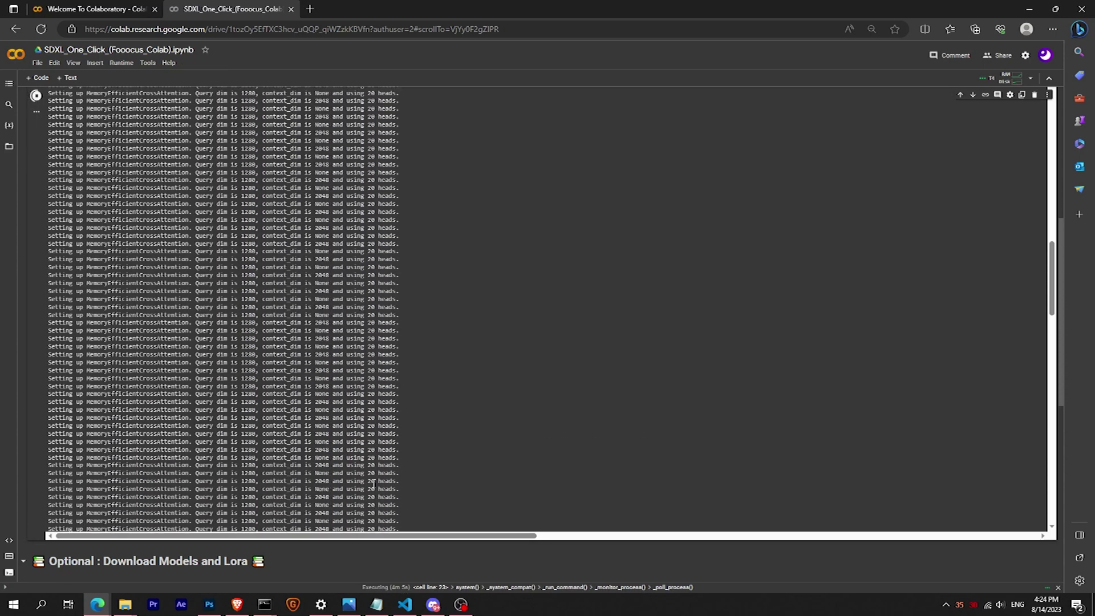
pyautogui.scroll(15, 374, 483)
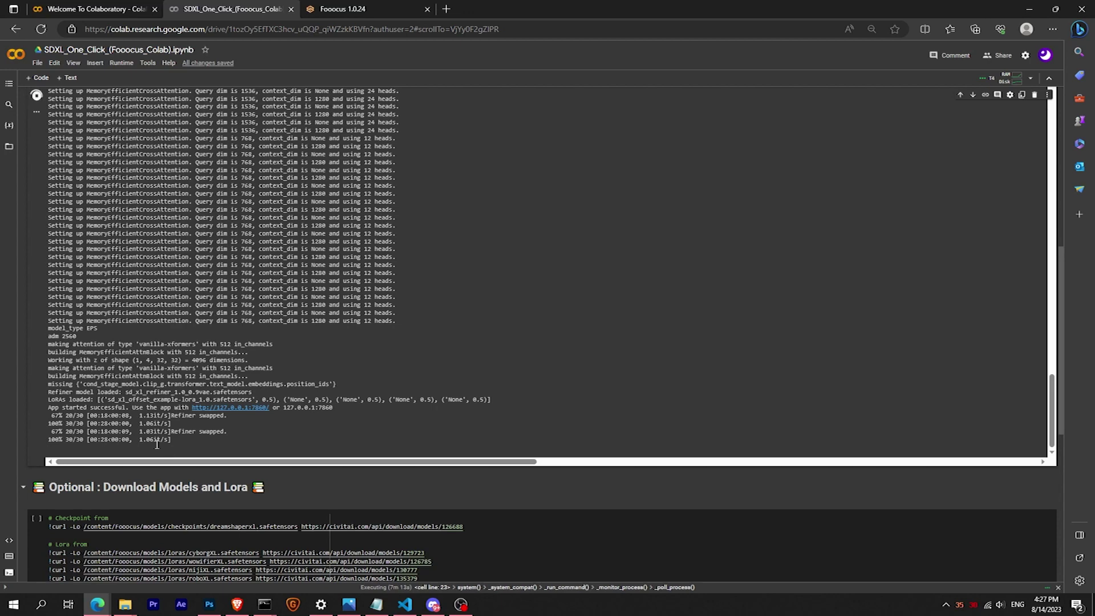
pyautogui.tripleClick(120, 448)
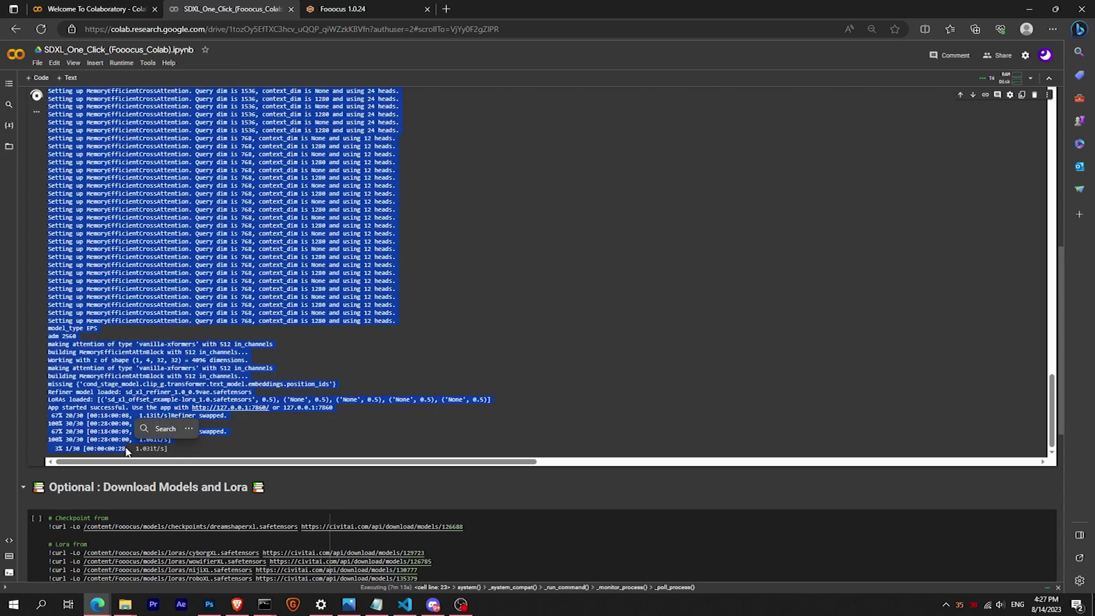
pyautogui.click(66, 448)
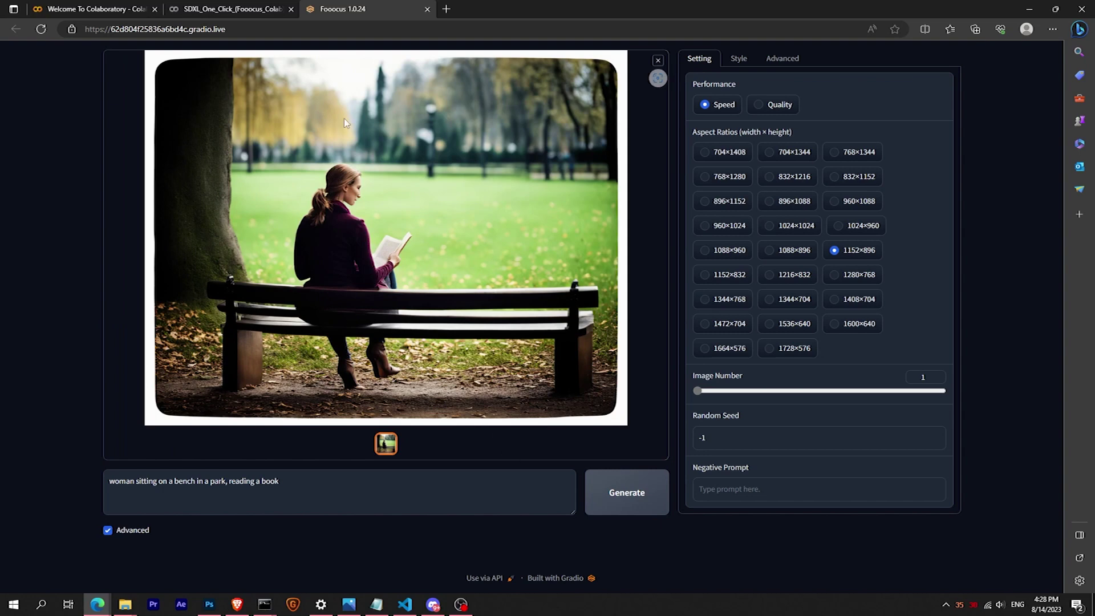
# - Check the model and LoRA settings, then stop the running setup cell in Colab
pyautogui.click(782, 59)
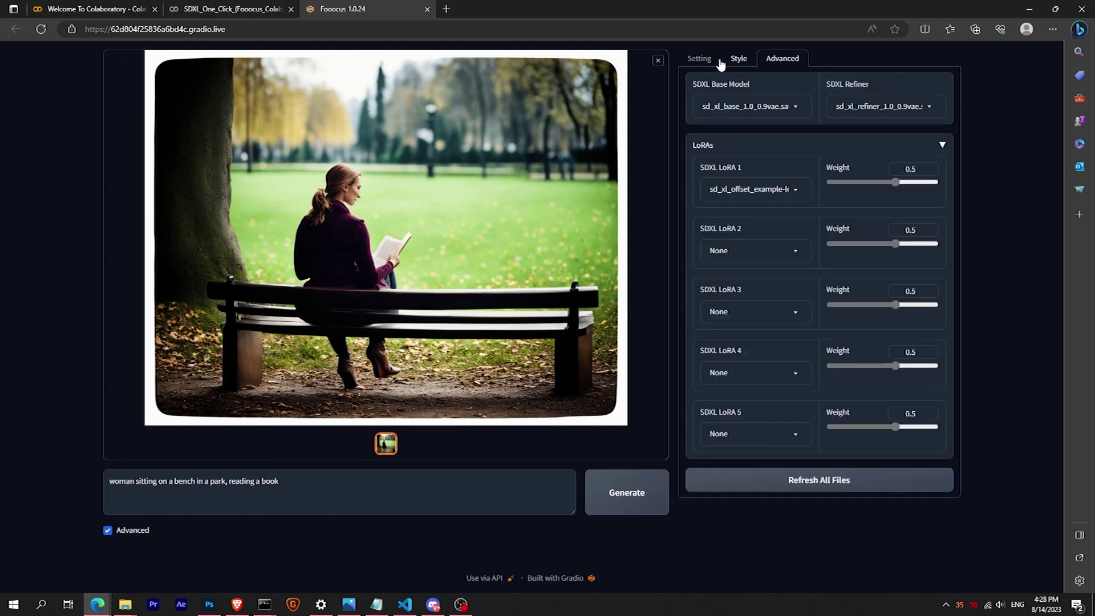
pyautogui.click(233, 8)
pyautogui.click(37, 112)
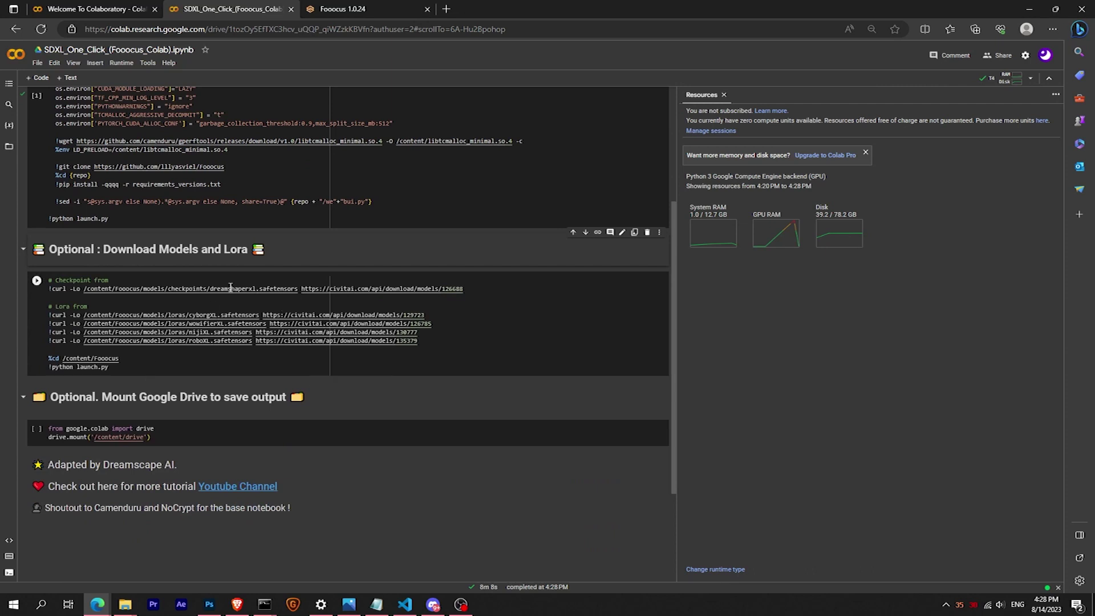
# - Review the dreamshaperxl checkpoint and cyborgXL LoRA download lines in the optional cell
pyautogui.moveTo(210, 288); pyautogui.dragTo(252, 294)
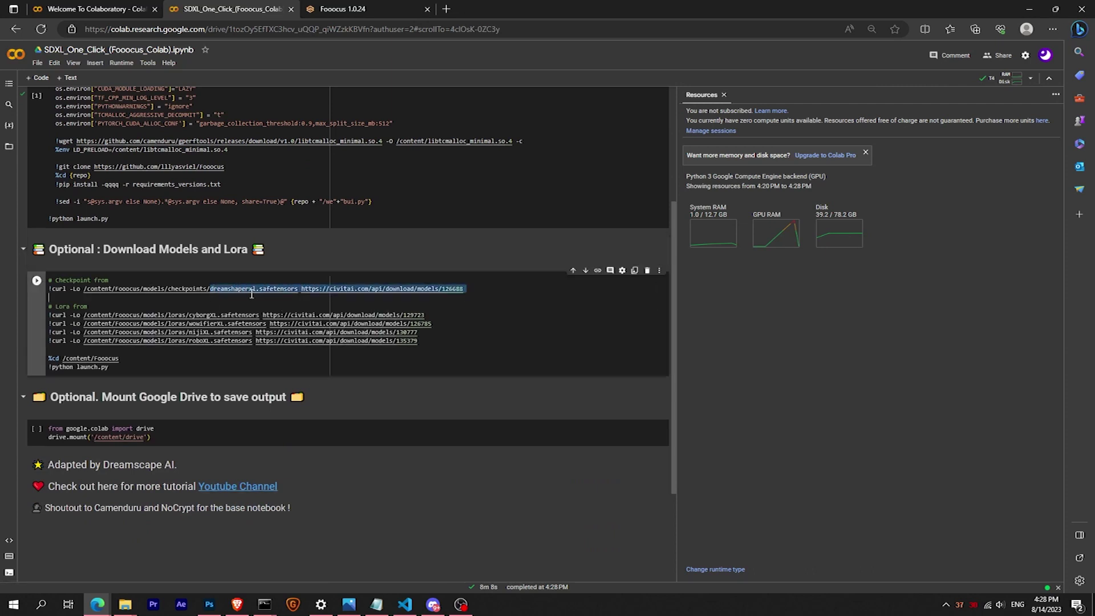
pyautogui.click(253, 289)
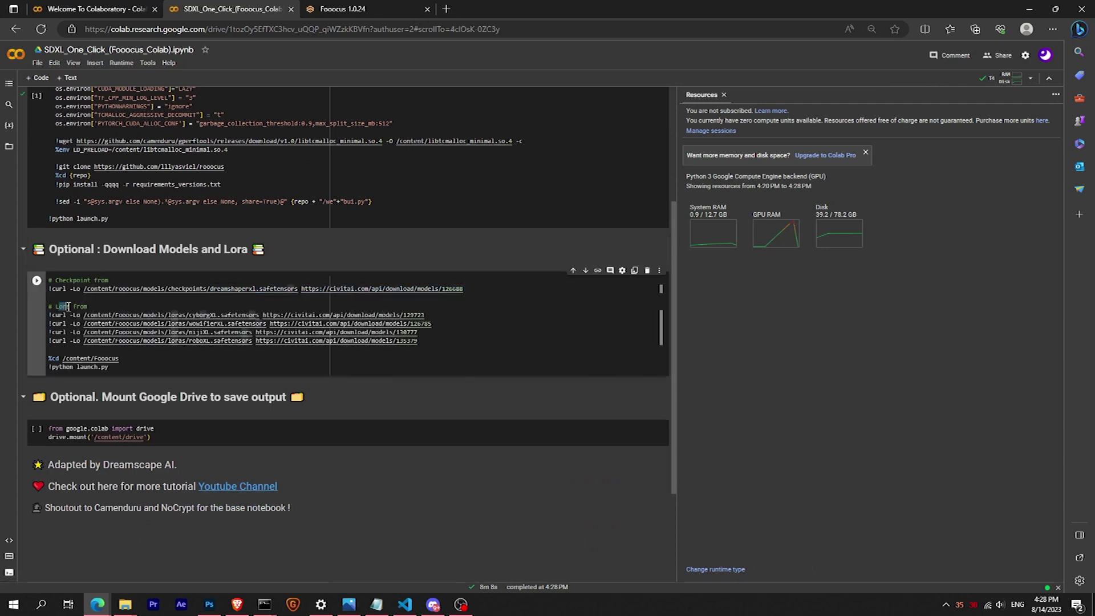
pyautogui.moveTo(190, 315); pyautogui.dragTo(217, 330)
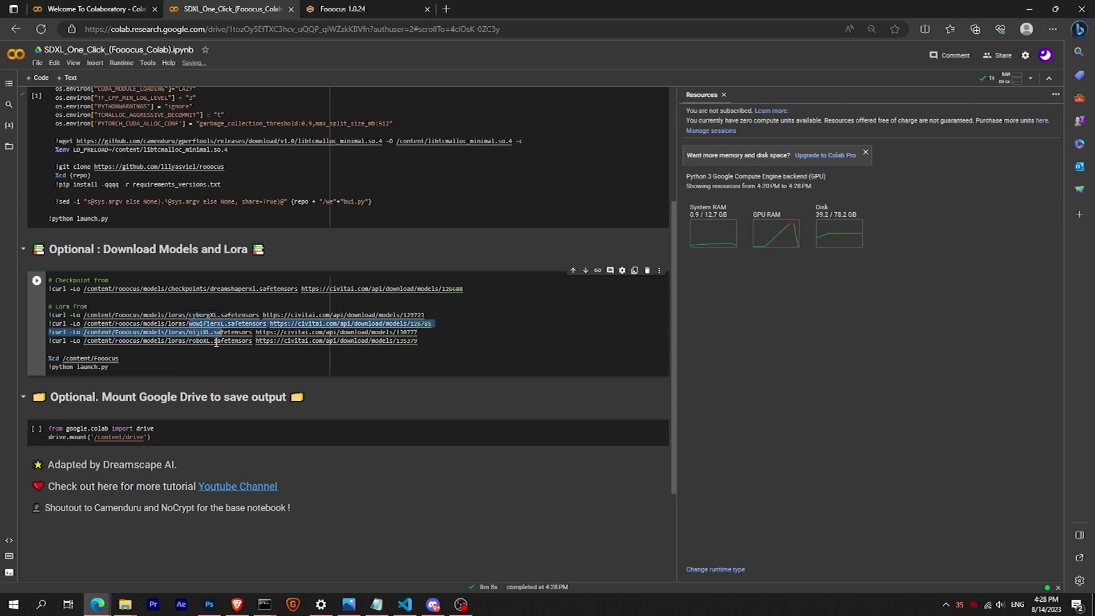
pyautogui.click(214, 350)
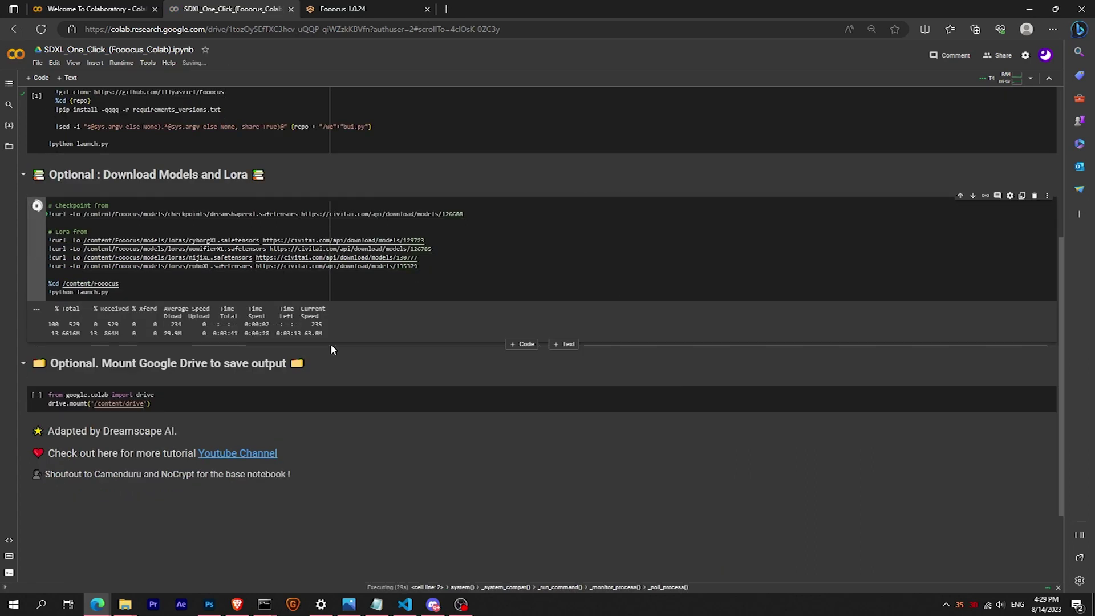
pyautogui.scroll(-1, 257, 458)
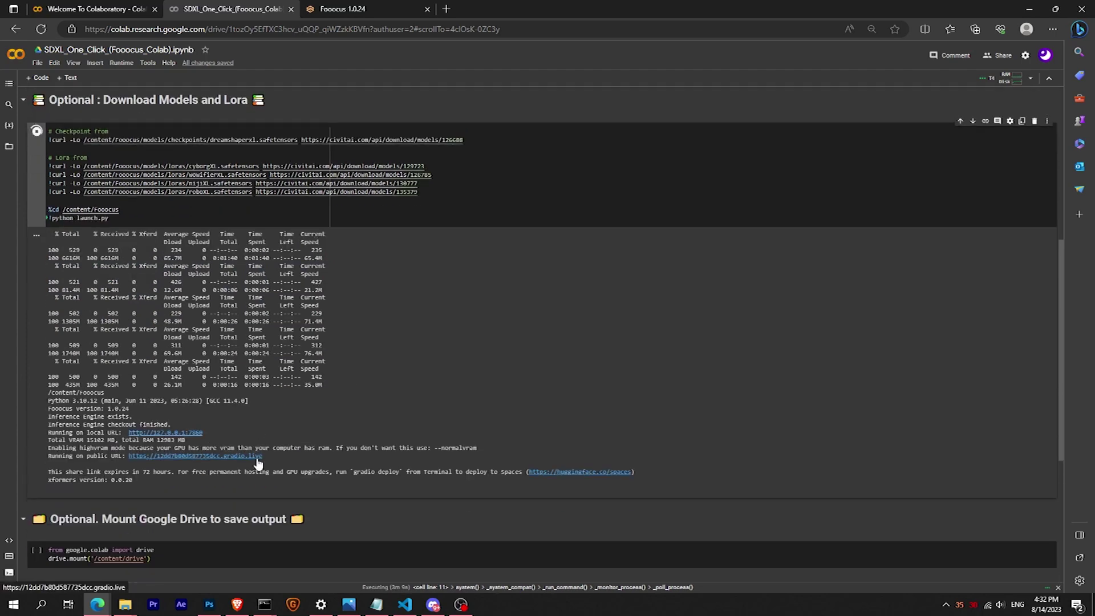